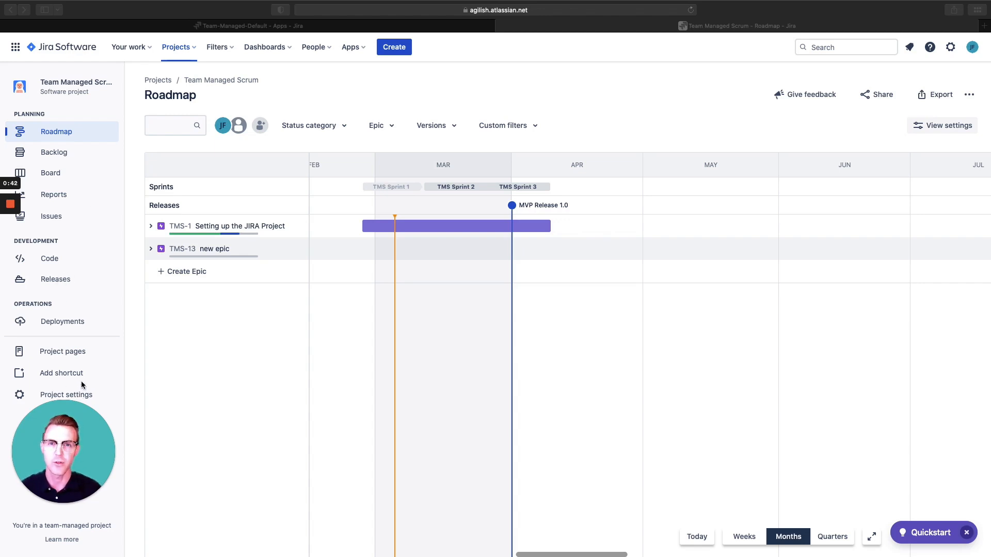
- Create an epic titled "new epic" at the end of the Team Managed Scrum roadmap
{"action": "left_click", "coordinate": [67, 129]}
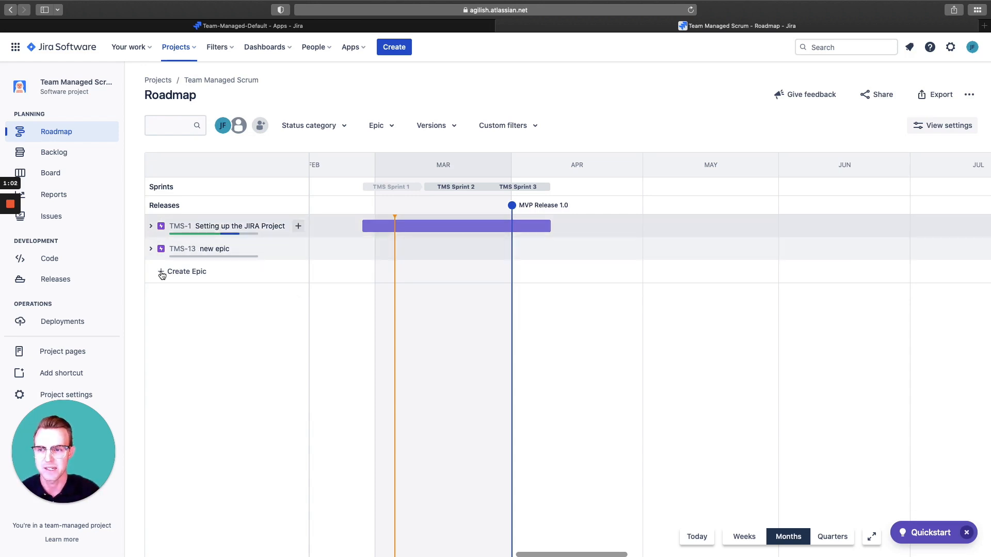
{"action": "left_click", "coordinate": [206, 272]}
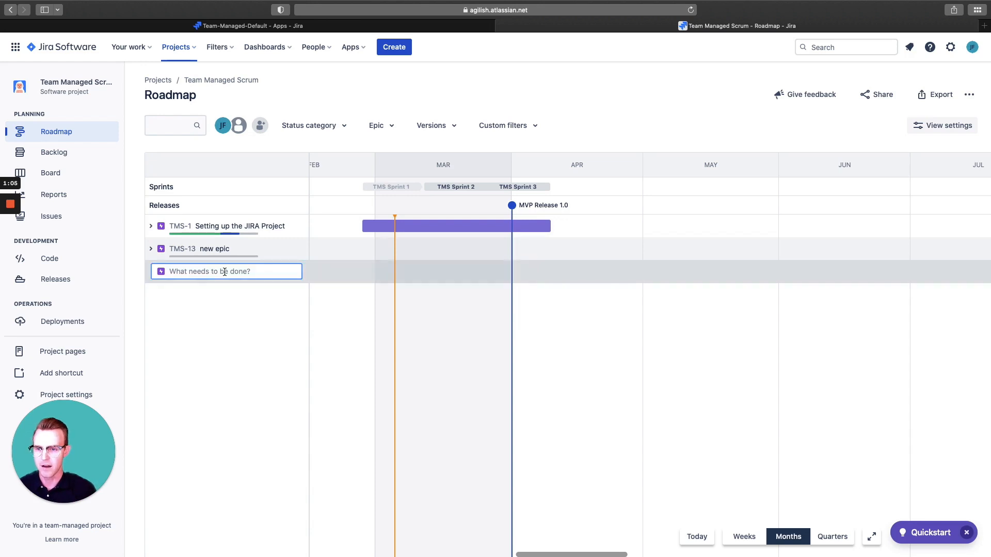
{"action": "type", "text": "new ep"}
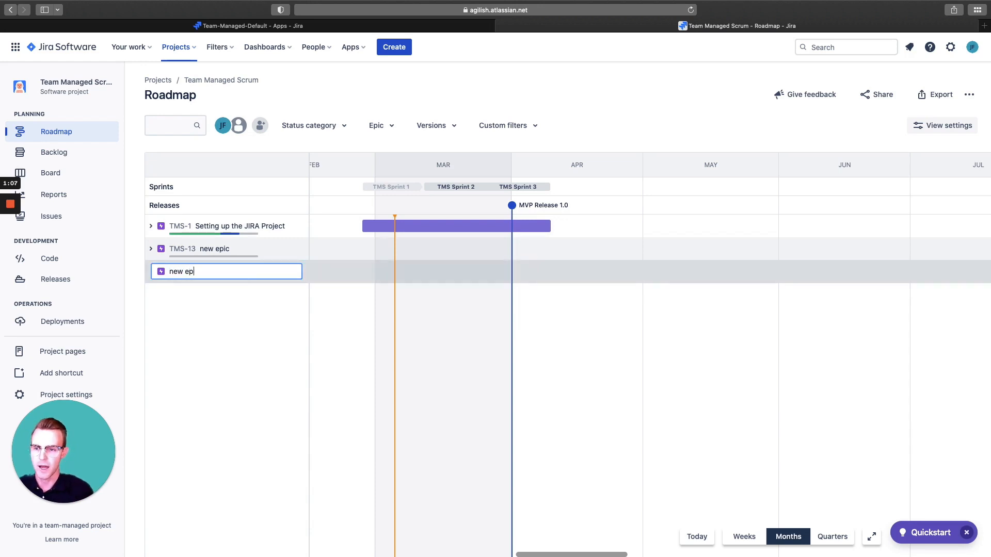
{"action": "type", "text": "ic"}
{"action": "key", "text": "Return"}
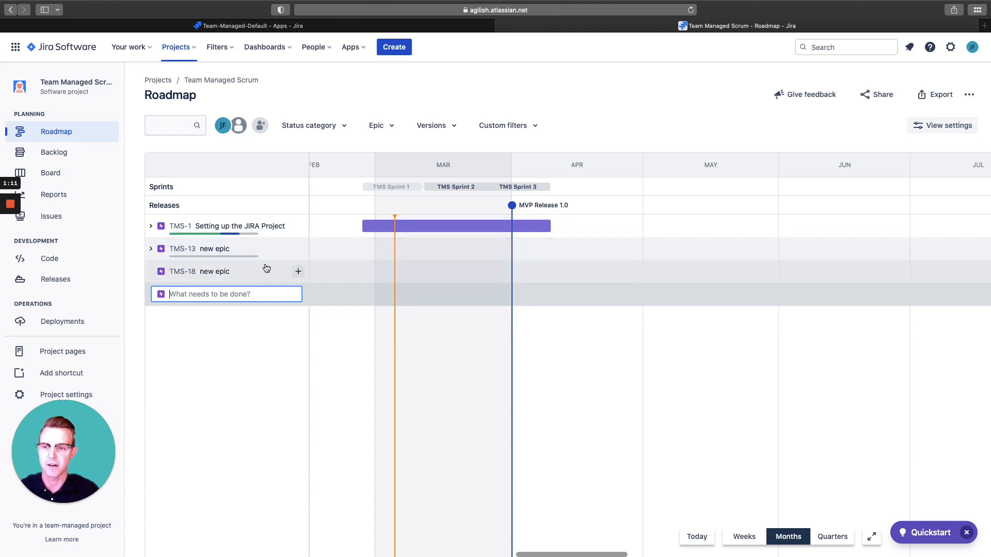
- Add two child stories, "this work complete" and "then this item", under the new epic TMS-18
{"action": "left_click", "coordinate": [298, 274]}
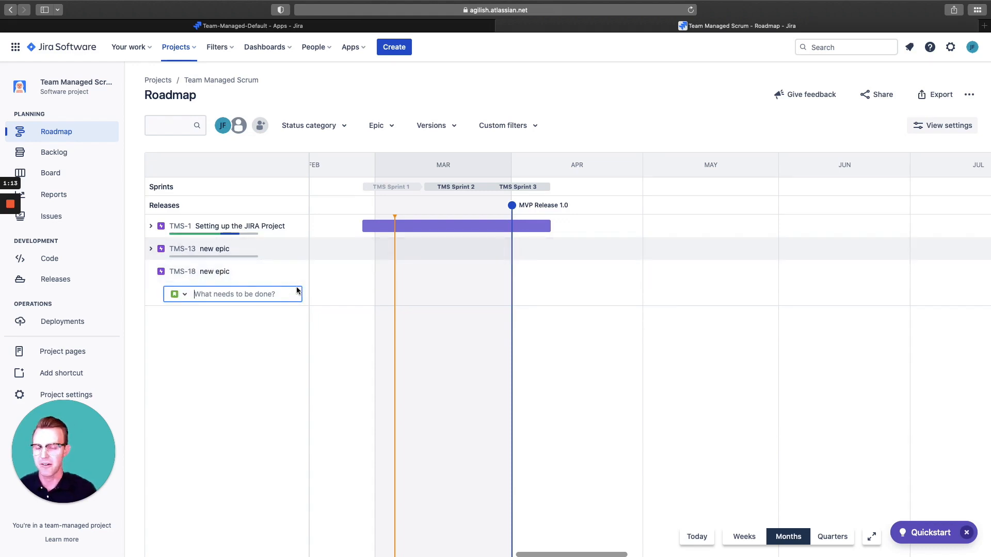
{"action": "type", "text": "this work complete"}
{"action": "key", "text": "Return"}
{"action": "type", "text": "then thi"}
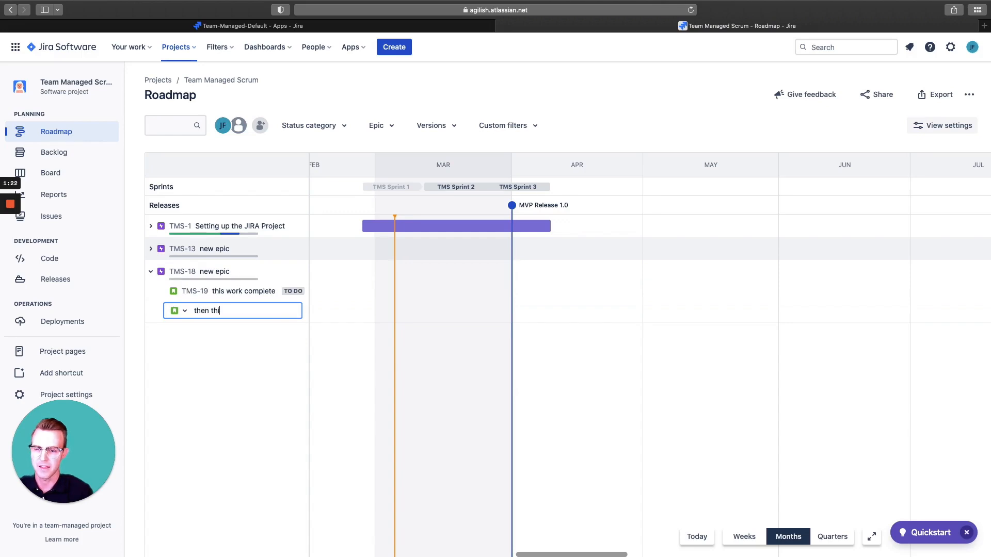
{"action": "type", "text": "s item"}
{"action": "key", "text": "Return"}
- Add a third child story titled "but don't forget this" under epic TMS-18
{"action": "type", "text": "but "}
{"action": "type", "text": "fd"}
{"action": "key", "text": "BackSpace"}
{"action": "key", "text": "BackSpace"}
{"action": "type", "text": "don't forget this"}
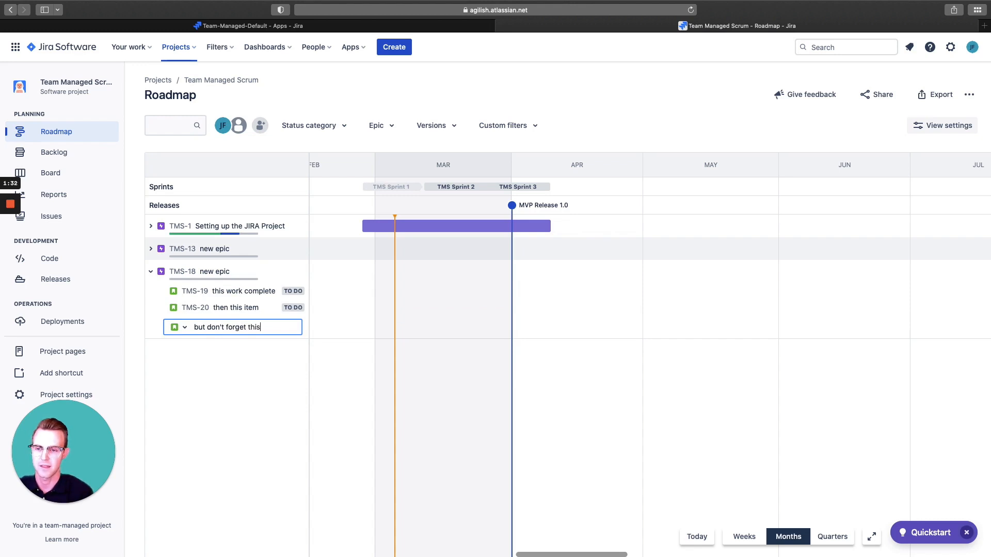
{"action": "key", "text": "Return"}
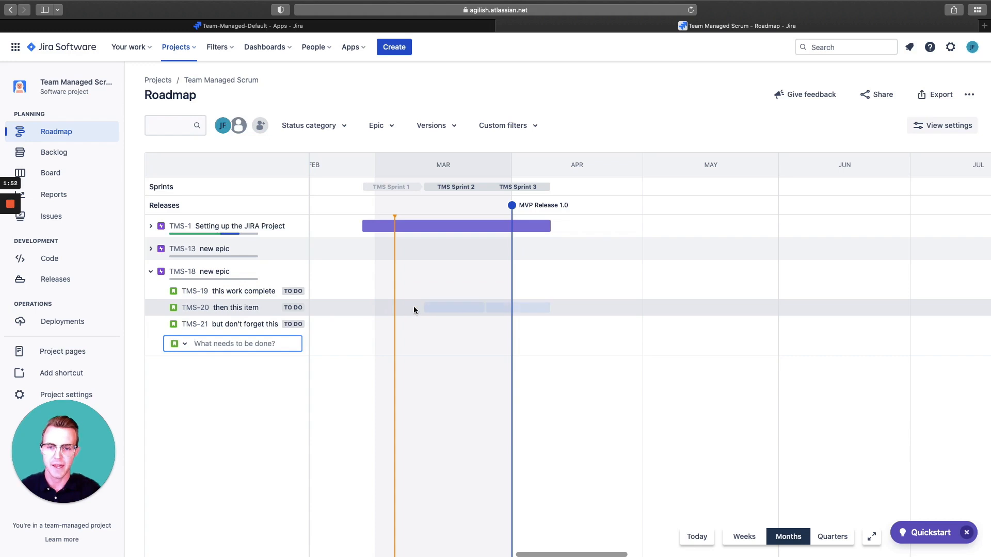
- Schedule TMS-20 and TMS-19 in TMS Sprint 2, and TMS-21 in TMS Sprint 3 on the timeline
{"action": "left_click", "coordinate": [446, 311]}
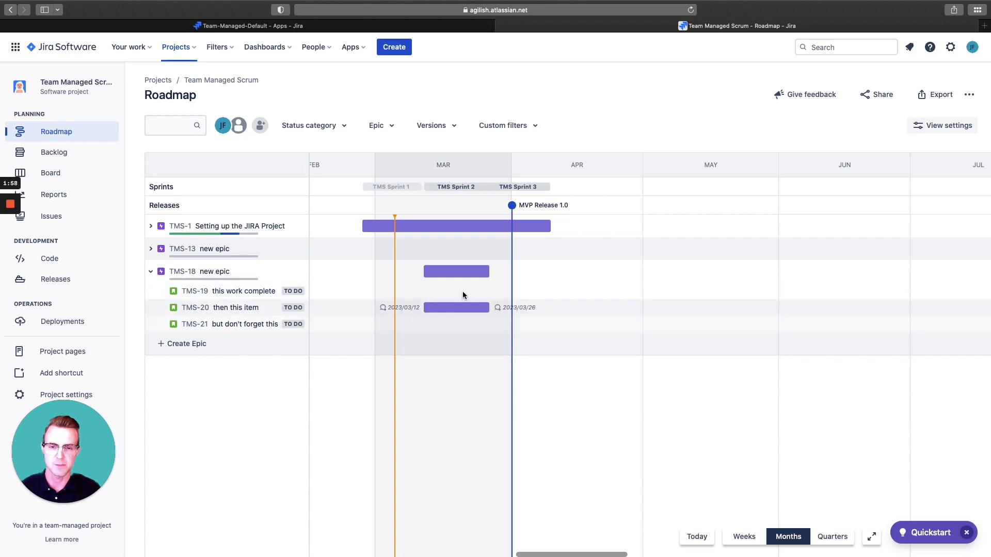
{"action": "left_click", "coordinate": [464, 292]}
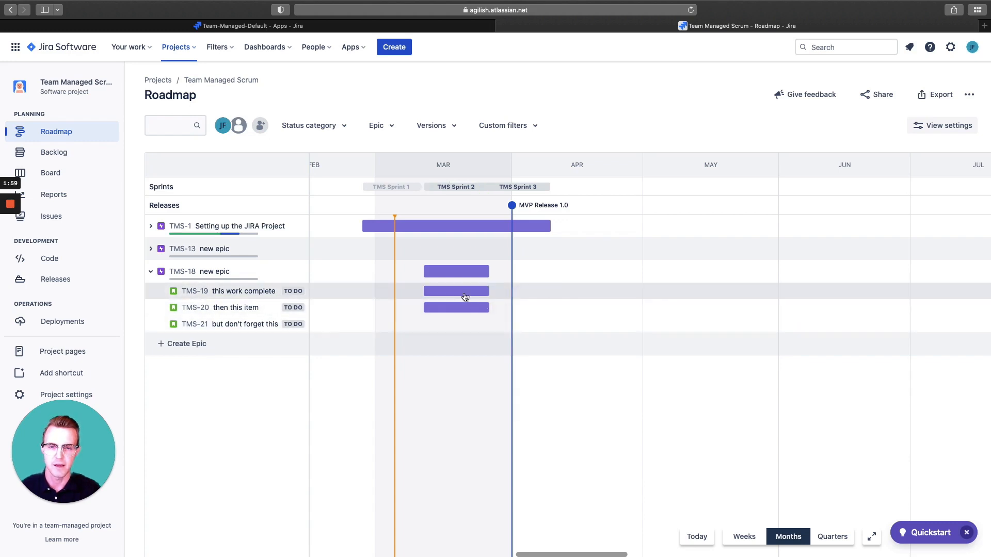
{"action": "left_click", "coordinate": [510, 325]}
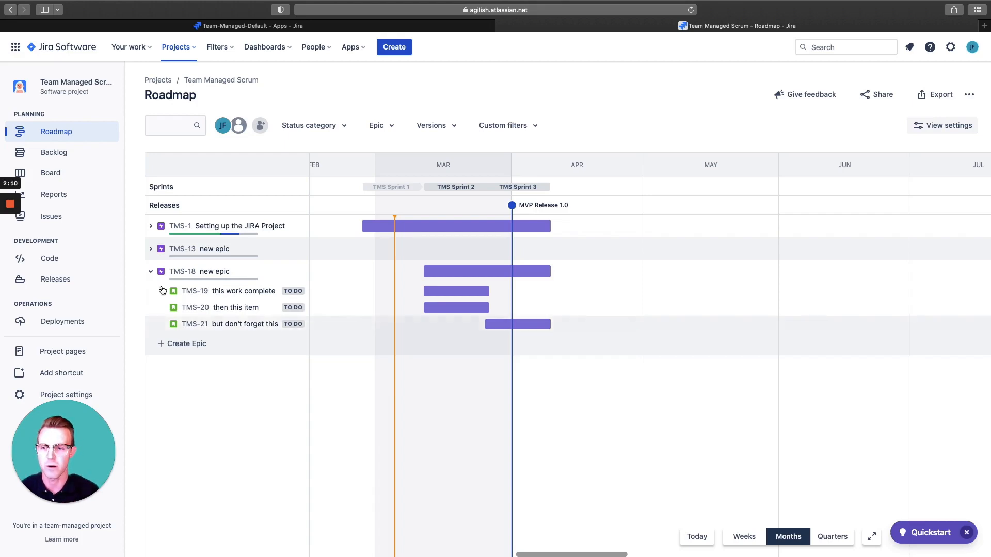
- Expand epics TMS-13 and TMS-1, and schedule TMS-14 in TMS Sprint 2 and TMS-15 and TMS-17 in TMS Sprint 3
{"action": "left_click", "coordinate": [150, 251]}
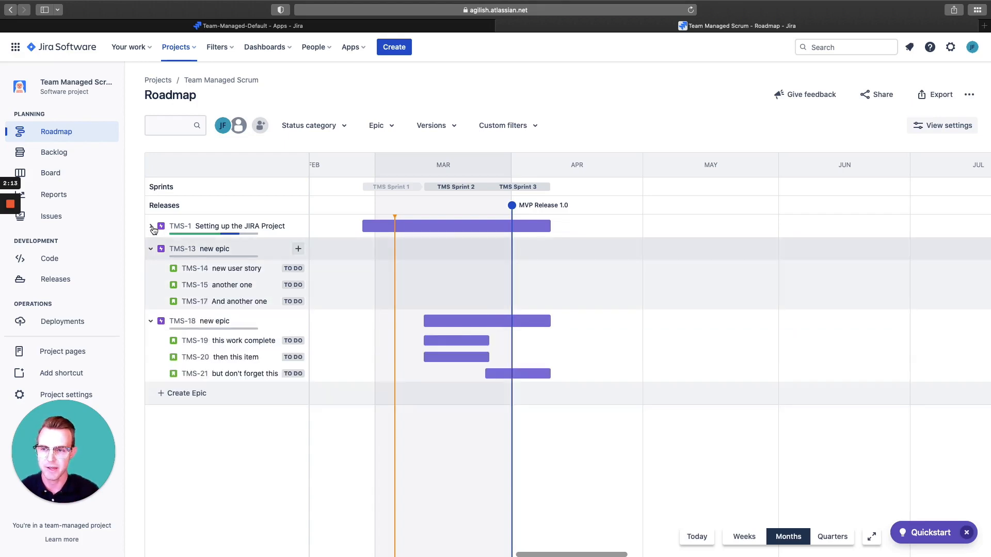
{"action": "left_click", "coordinate": [151, 226]}
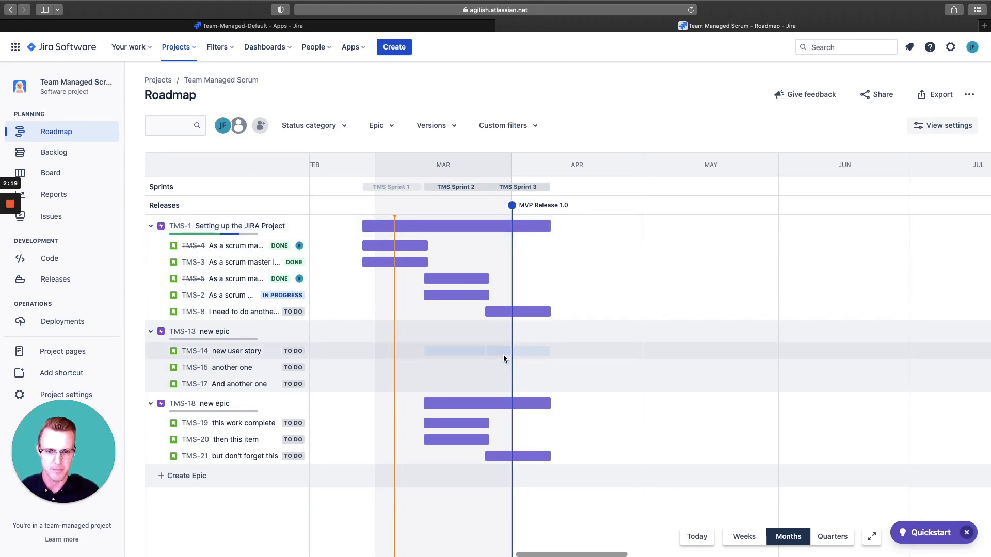
{"action": "left_click", "coordinate": [461, 352]}
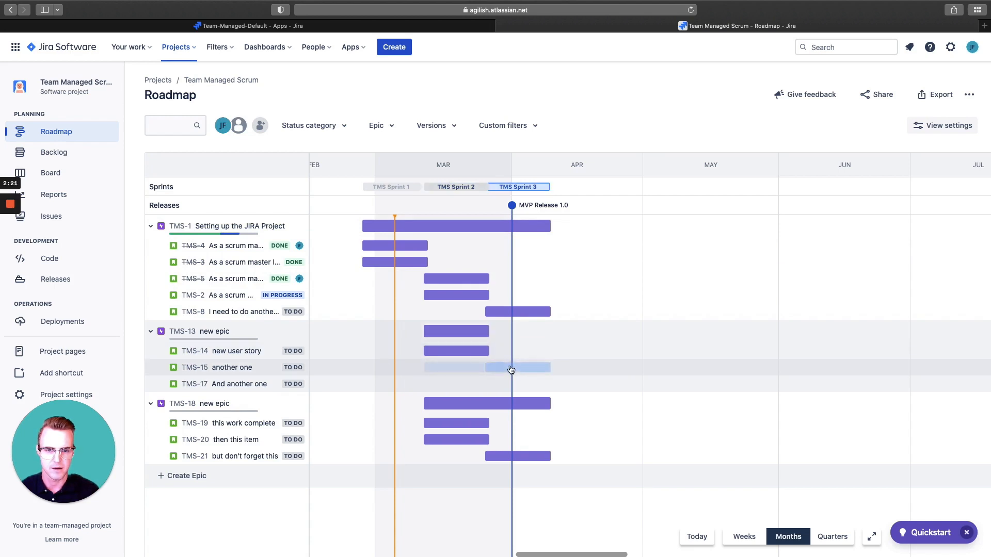
{"action": "left_click", "coordinate": [511, 369]}
{"action": "left_click", "coordinate": [509, 385]}
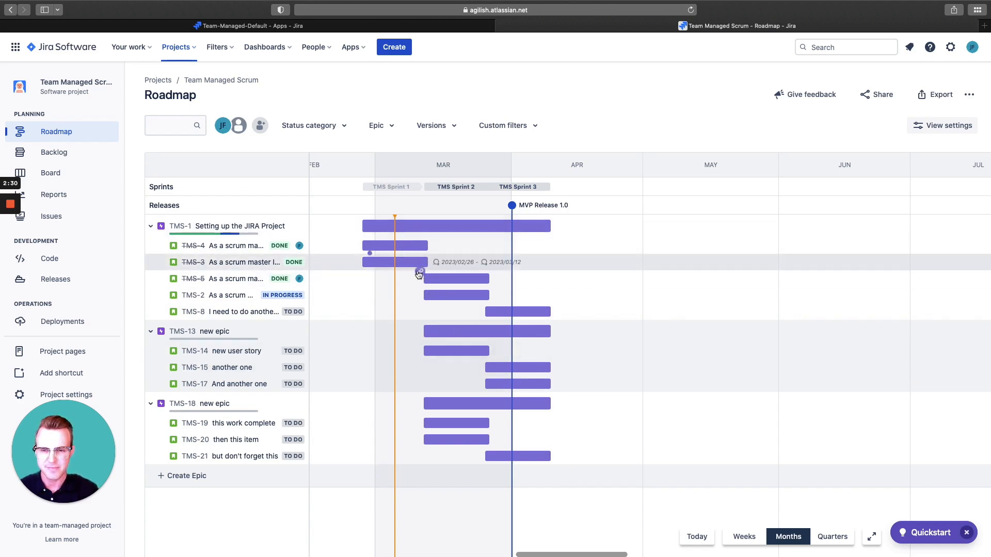
- Move story TMS-8 to TMS Sprint 2 and story TMS-14 to TMS Sprint 3 on the timeline
{"action": "left_click_drag", "start_coordinate": [503, 316], "coordinate": [449, 318]}
{"action": "left_click_drag", "start_coordinate": [475, 354], "coordinate": [536, 354]}
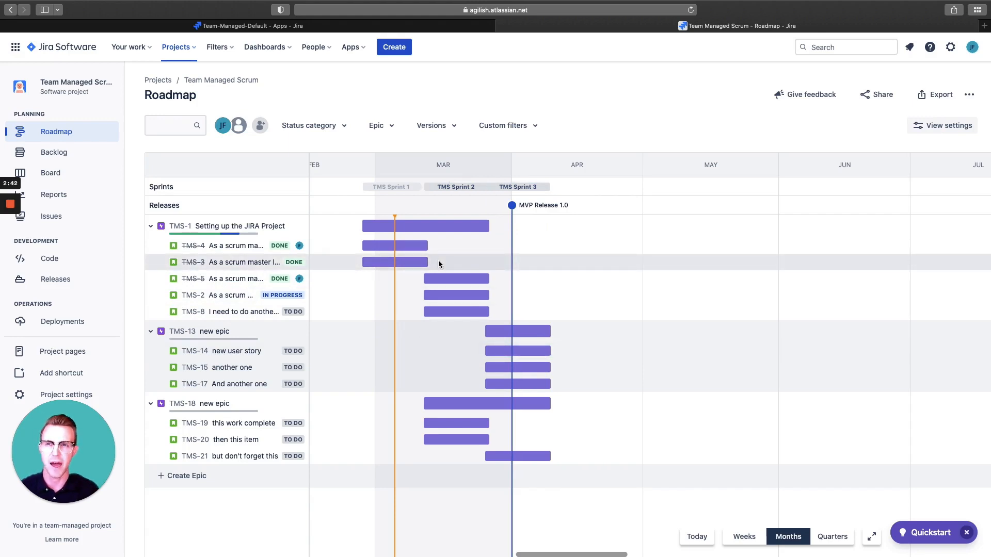
- Add dependencies from TMS-3 to TMS-15, TMS-2 to TMS-8 and TMS-20 to TMS-21, and check the linked issue in TMS-20's details
{"action": "mouse_move", "coordinate": [424, 265]}
{"action": "left_click_drag", "start_coordinate": [423, 273], "coordinate": [490, 369]}
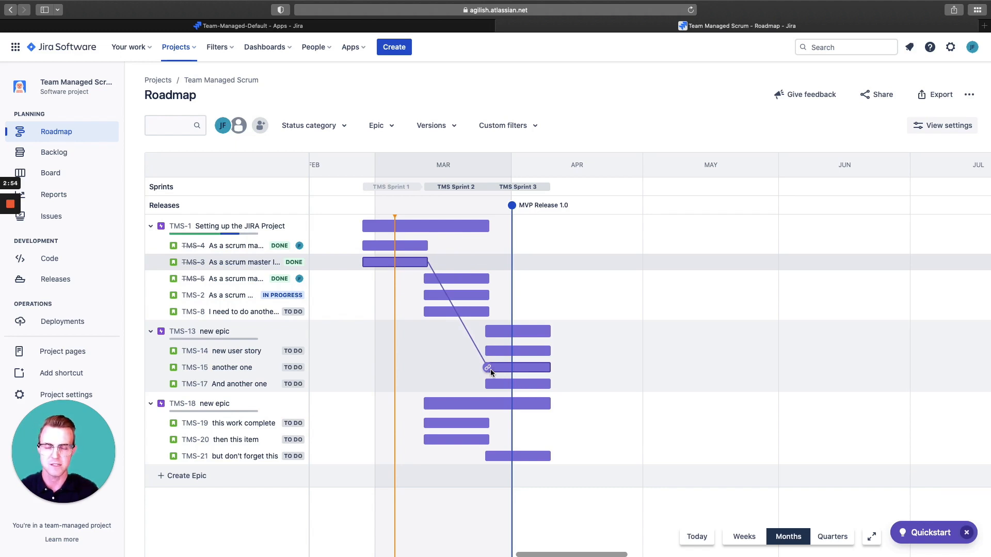
{"action": "left_click_drag", "start_coordinate": [491, 370], "coordinate": [490, 370]}
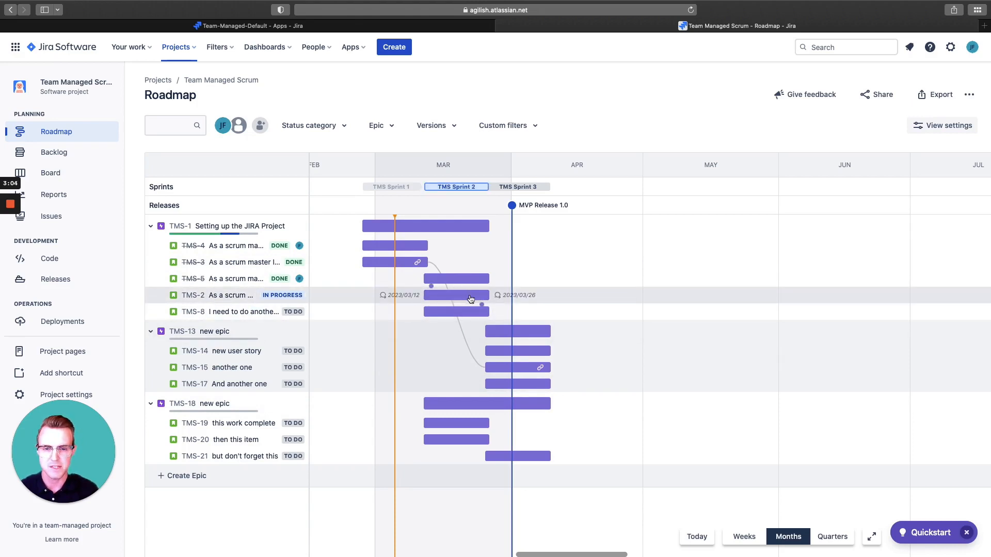
{"action": "left_click_drag", "start_coordinate": [482, 305], "coordinate": [444, 313]}
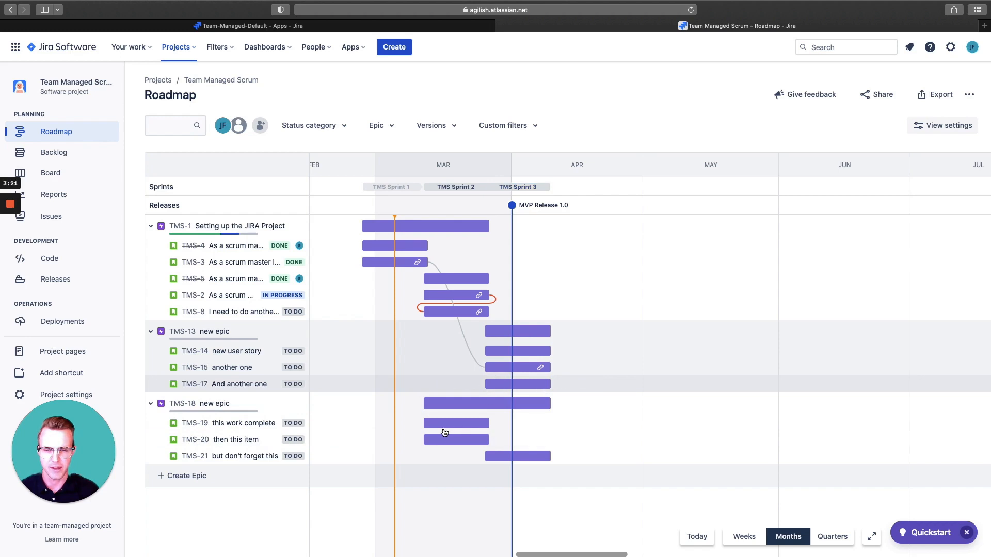
{"action": "left_click", "coordinate": [481, 449]}
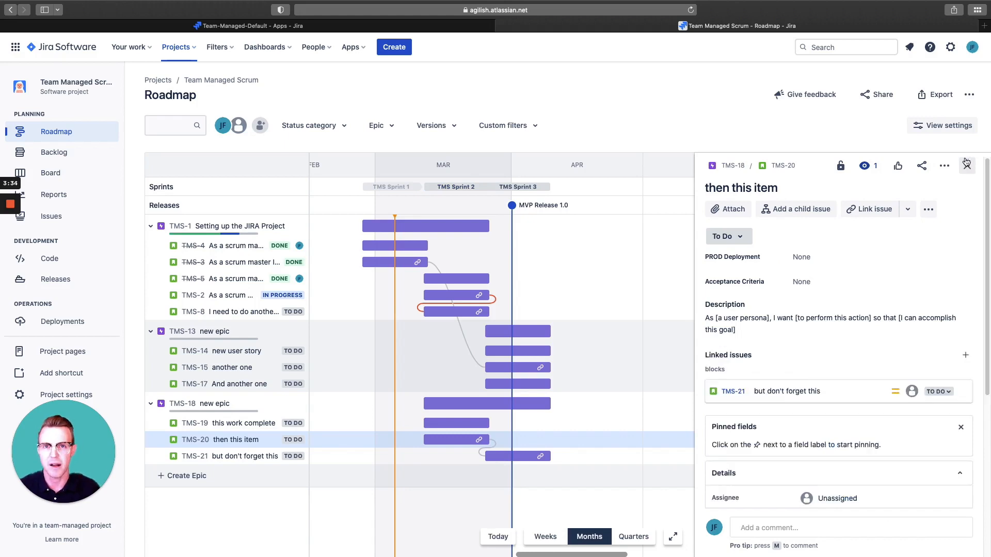
{"action": "left_click", "coordinate": [969, 163]}
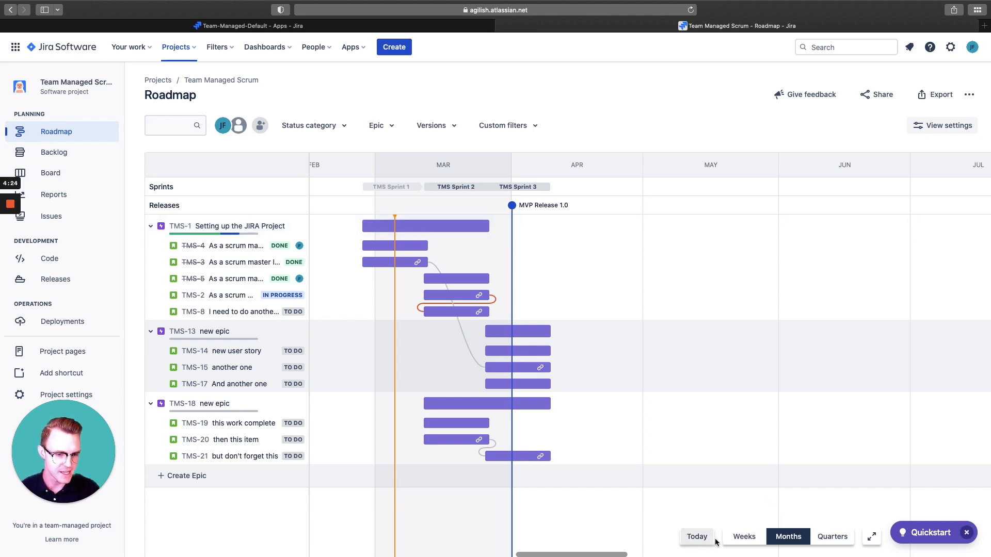
- Compare the roadmap timeline at the quarters, months and weeks scales, and return it to months
{"action": "left_click", "coordinate": [832, 538]}
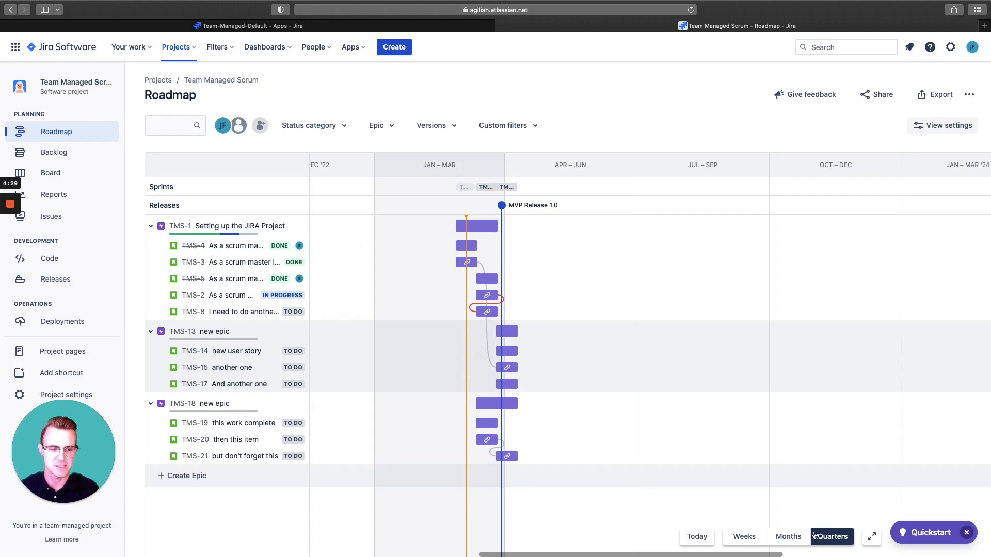
{"action": "left_click", "coordinate": [778, 537]}
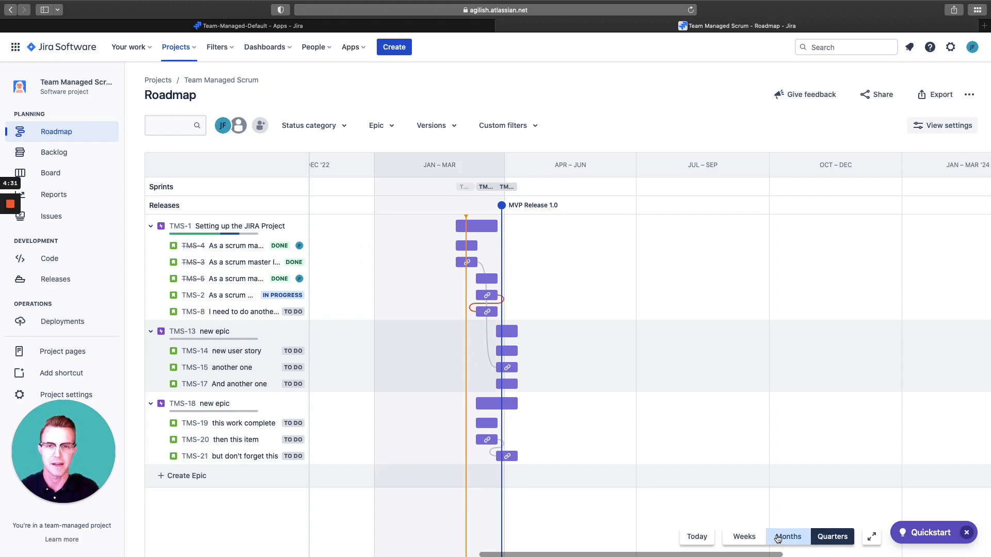
{"action": "left_click", "coordinate": [753, 540]}
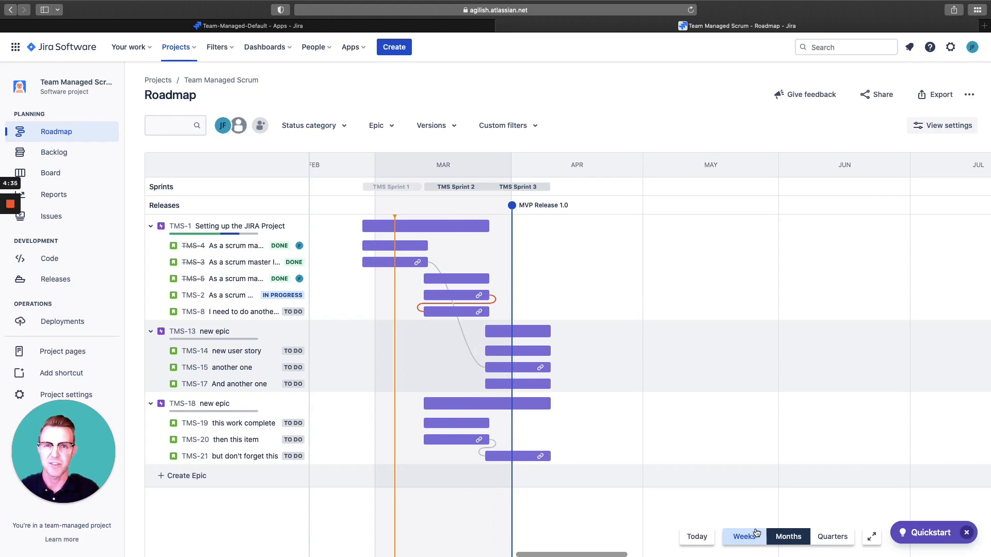
{"action": "left_click", "coordinate": [788, 536]}
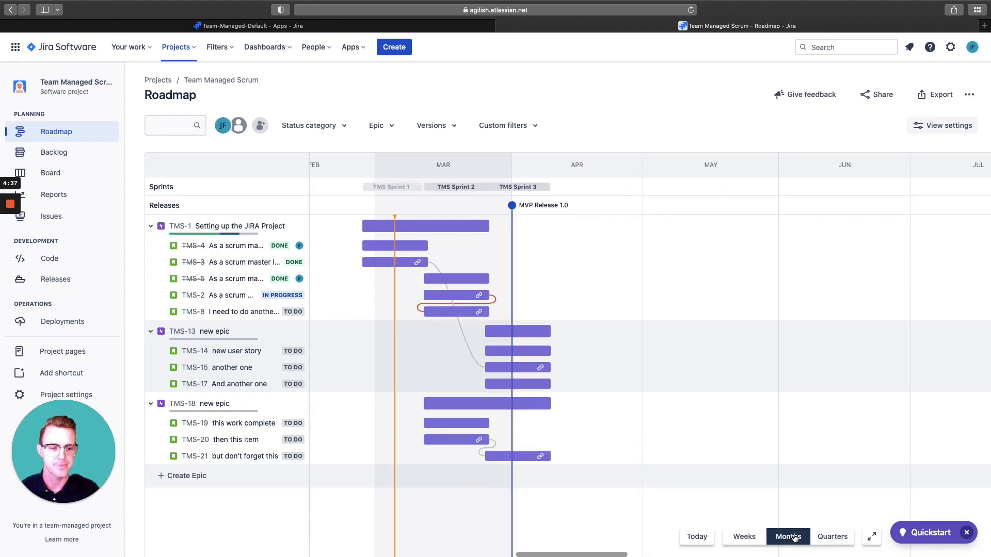
- Toggle the assignee filter on and off, and filter the roadmap to the To Do and In Progress status categories
{"action": "left_click", "coordinate": [224, 126]}
{"action": "left_click", "coordinate": [223, 127]}
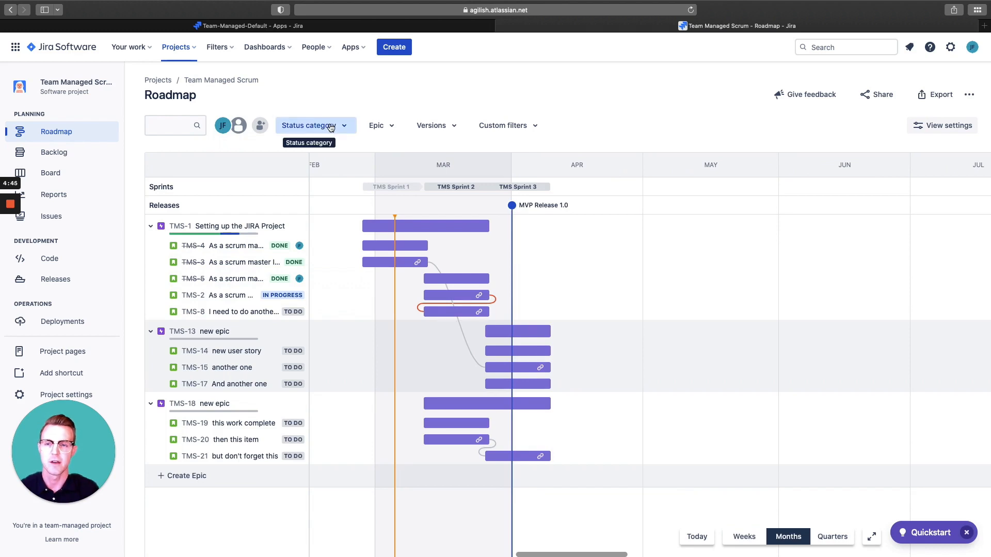
{"action": "left_click", "coordinate": [331, 128]}
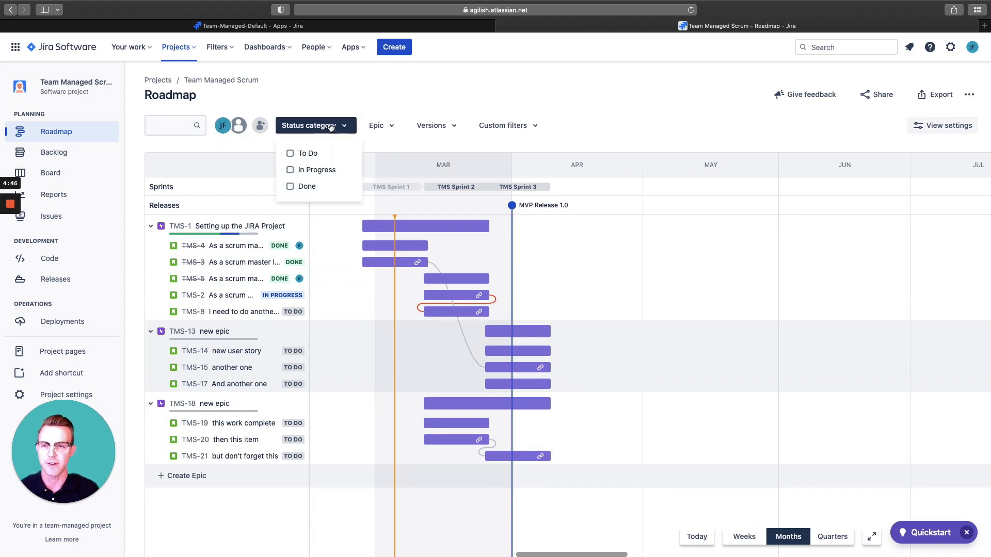
{"action": "left_click", "coordinate": [299, 154]}
{"action": "left_click", "coordinate": [316, 169]}
{"action": "left_click", "coordinate": [401, 89]}
- Examine the epic, version and custom filter options, and clear all roadmap filters
{"action": "left_click", "coordinate": [397, 126]}
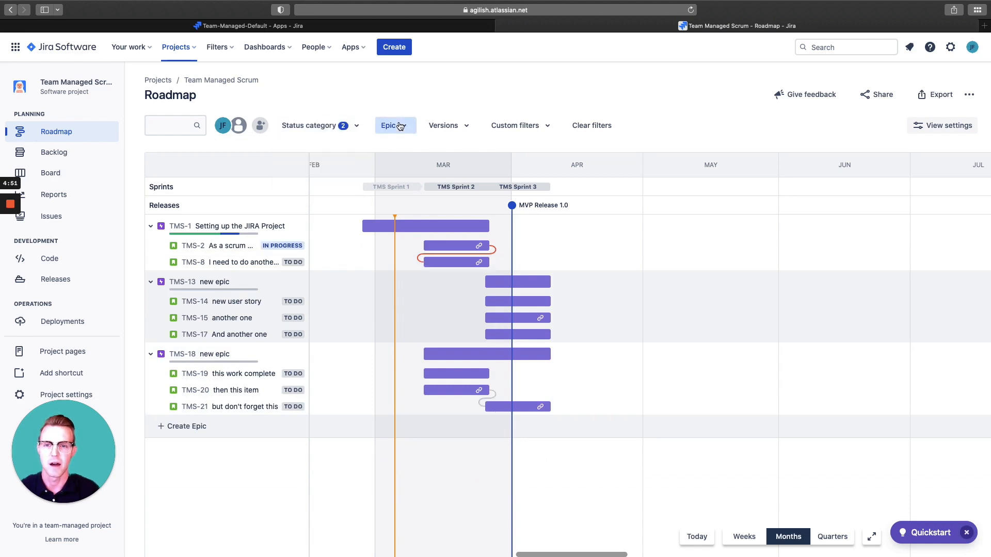
{"action": "left_click", "coordinate": [445, 125]}
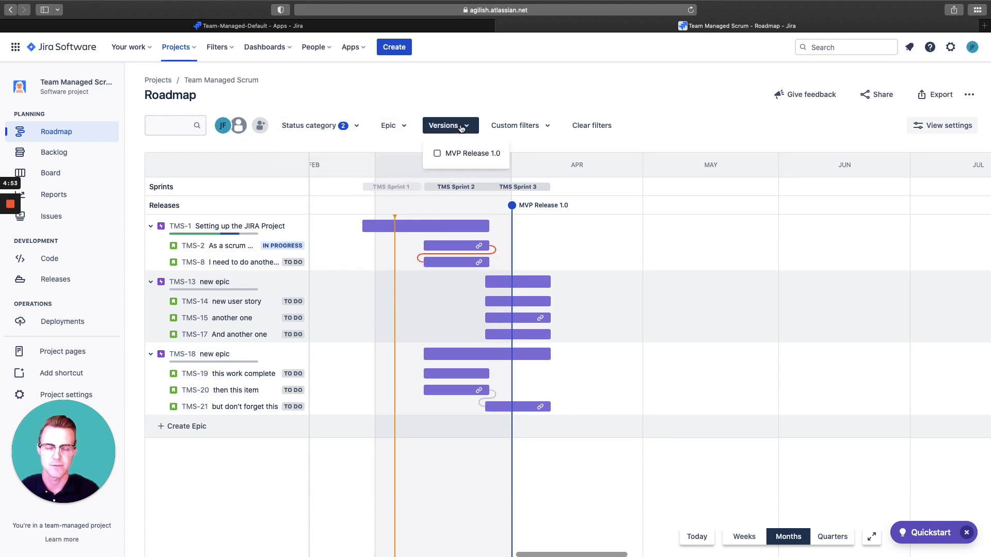
{"action": "left_click", "coordinate": [503, 93]}
{"action": "left_click", "coordinate": [547, 127]}
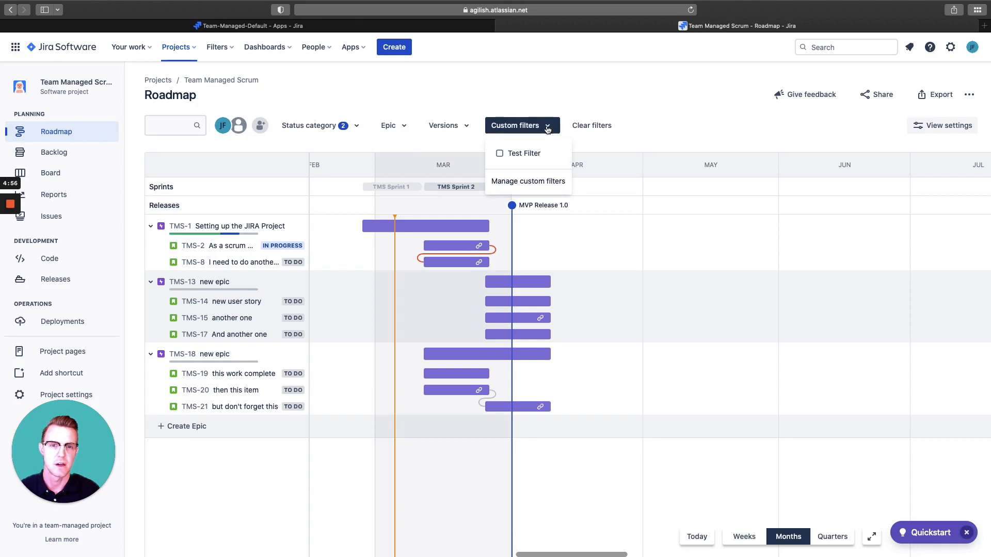
{"action": "left_click", "coordinate": [551, 97]}
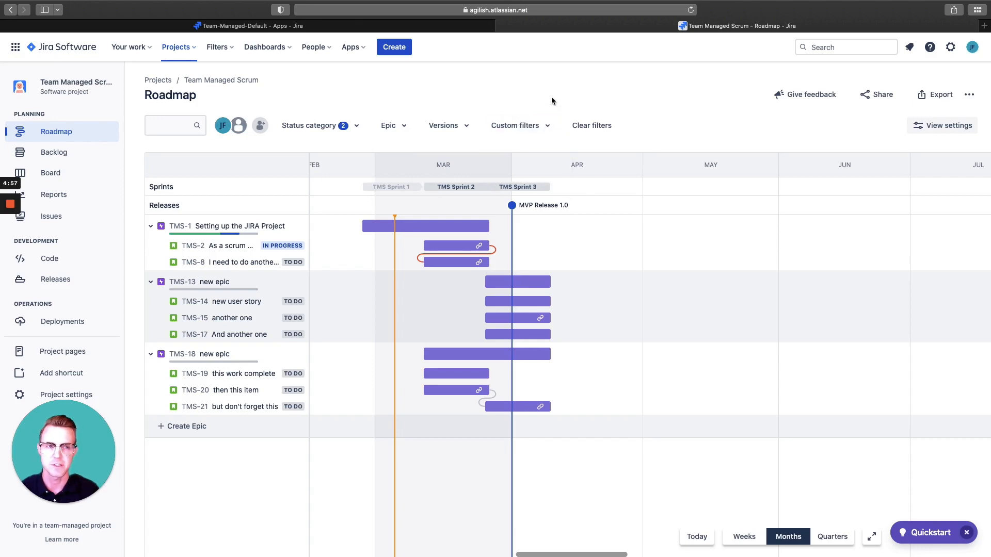
{"action": "left_click", "coordinate": [593, 126]}
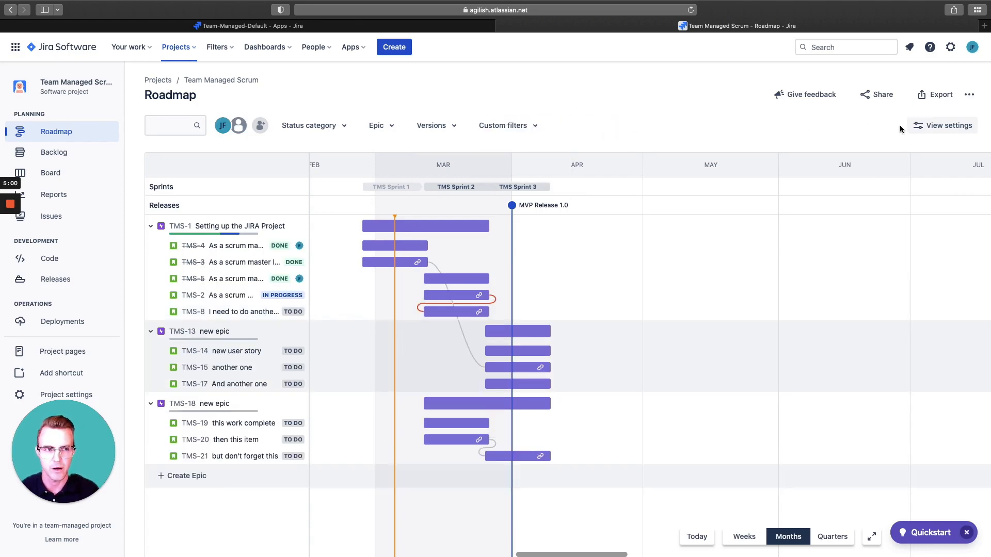
- Examine the roadmap view settings for the issue display range and extra details, and close them
{"action": "left_click", "coordinate": [927, 131]}
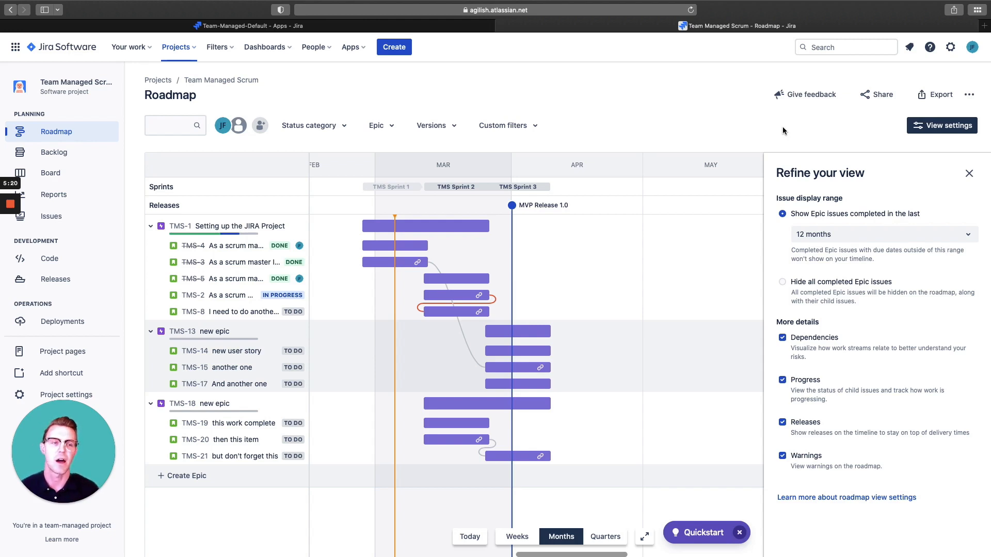
{"action": "left_click", "coordinate": [968, 175]}
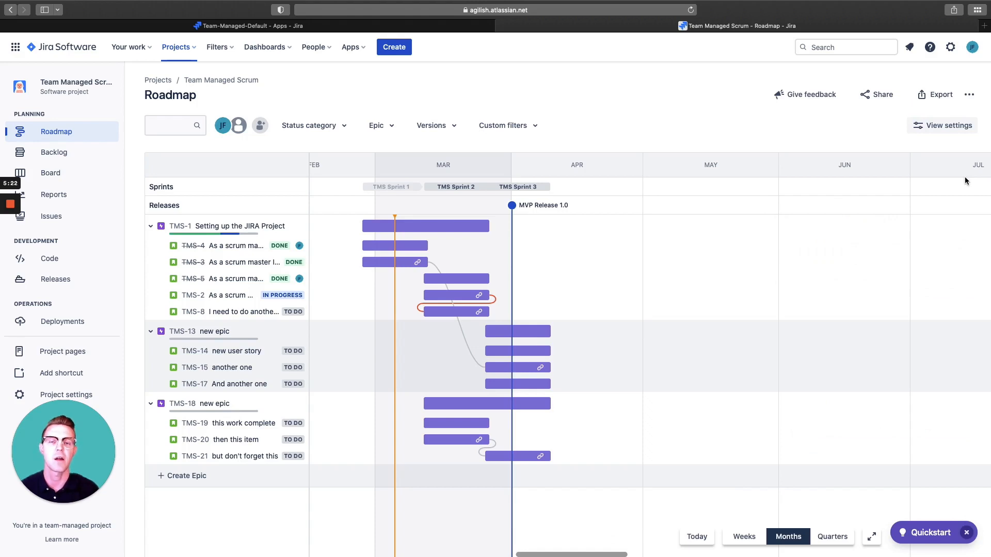